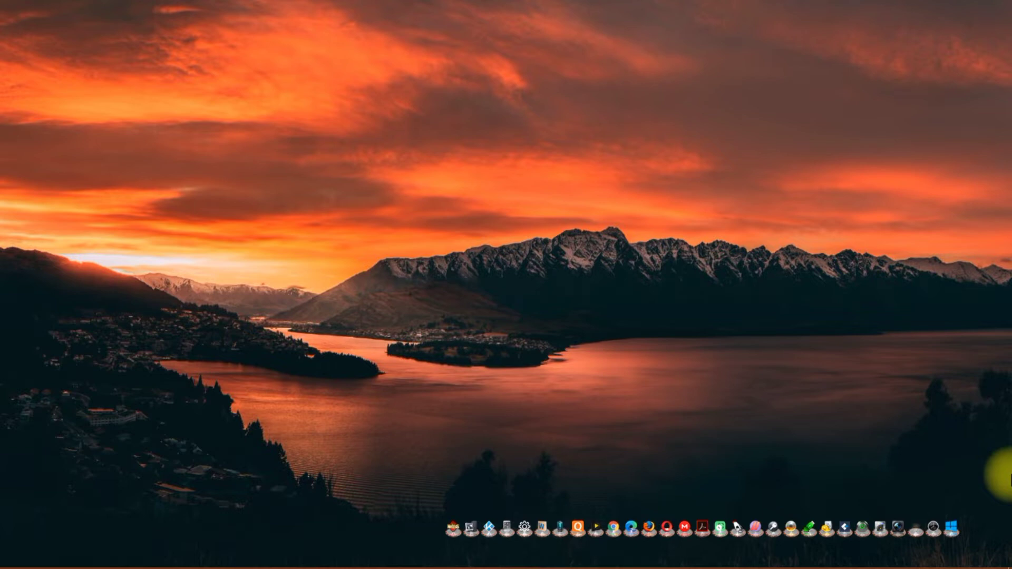
Step: Switch to the Word document and copy the five values under Earning in figure into the Earning in letters column
{"action": "key", "text": "alt+Tab"}
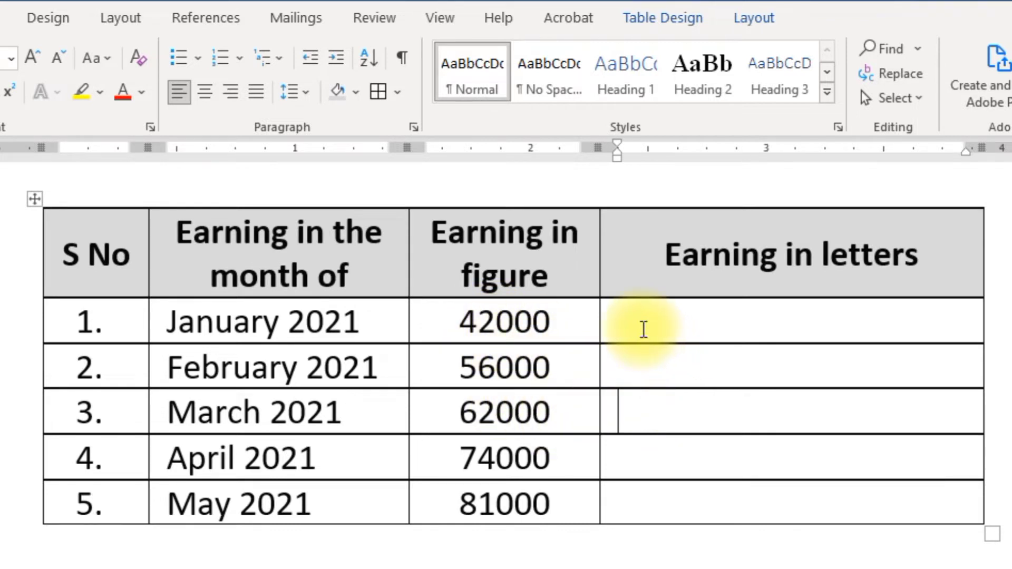
{"action": "left_click", "coordinate": [643, 328]}
{"action": "left_click_drag", "start_coordinate": [501, 321], "coordinate": [511, 514]}
{"action": "key", "text": "ctrl+c"}
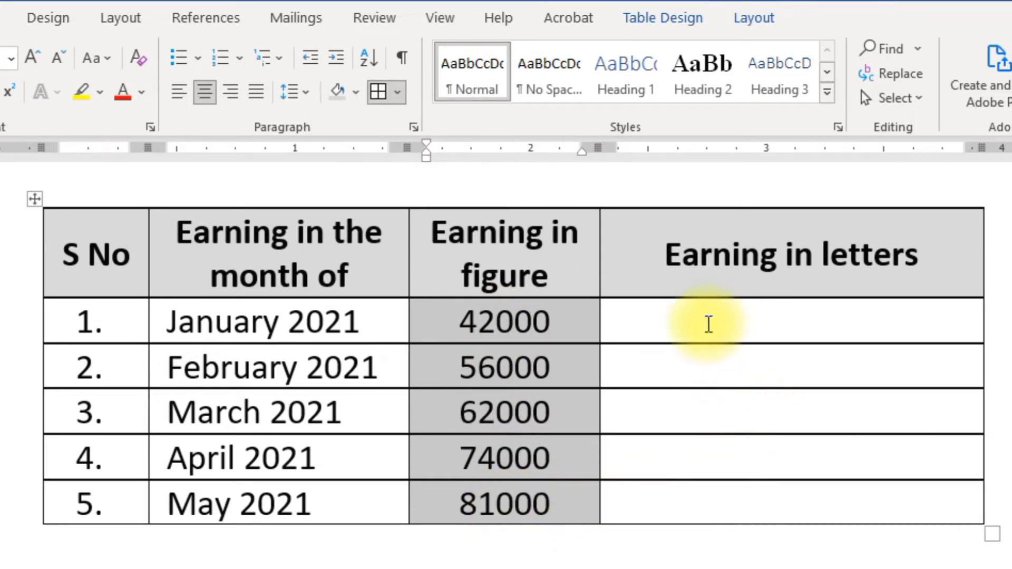
{"action": "left_click_drag", "start_coordinate": [707, 323], "coordinate": [703, 500]}
{"action": "key", "text": "ctrl+v"}
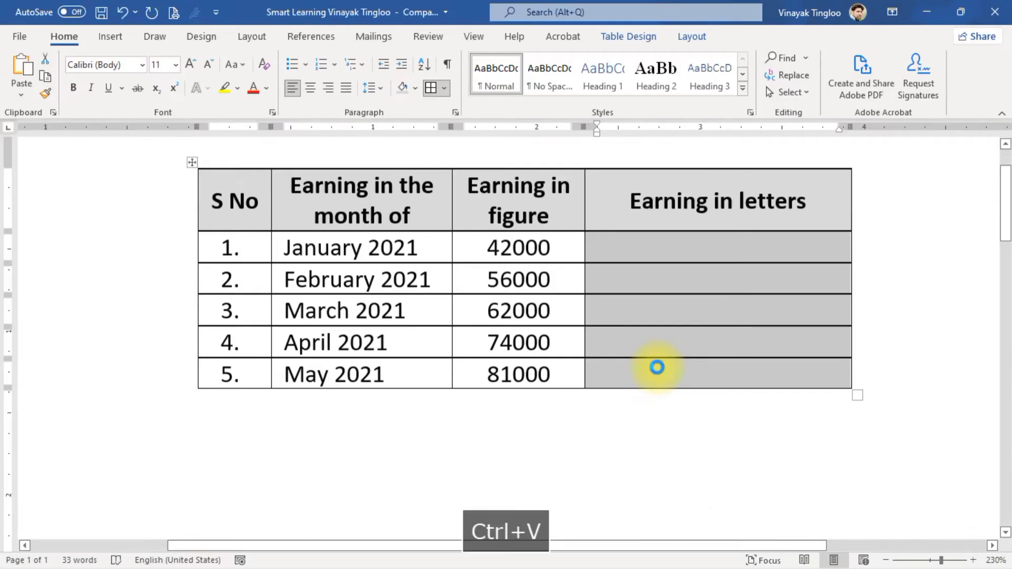
{"action": "left_click", "coordinate": [697, 279]}
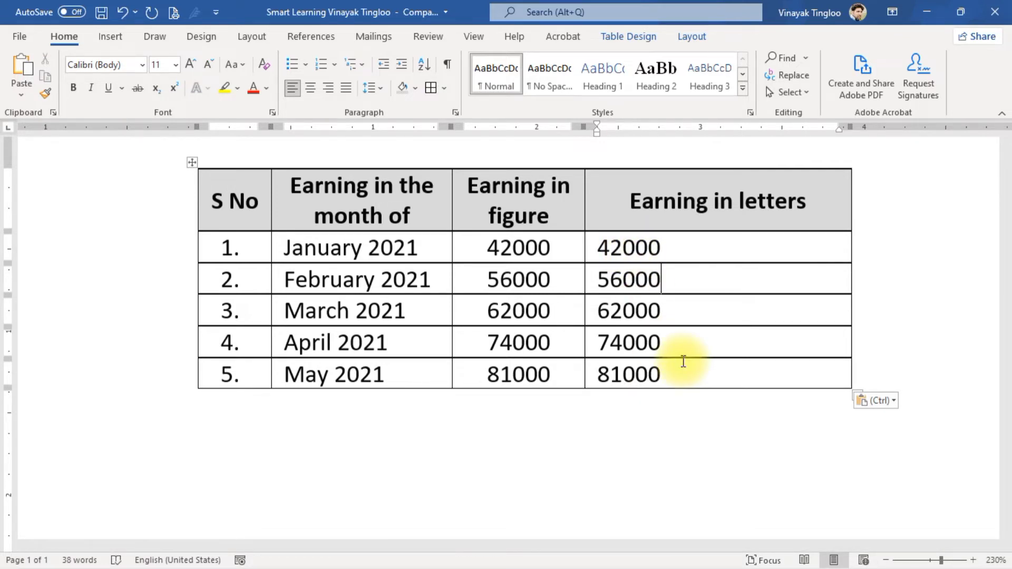
Step: Wrap the January 2021 value in the Earning in letters column in field braces and put = before the number
{"action": "left_click", "coordinate": [638, 249]}
{"action": "double_click", "coordinate": [637, 249]}
{"action": "left_click", "coordinate": [677, 251]}
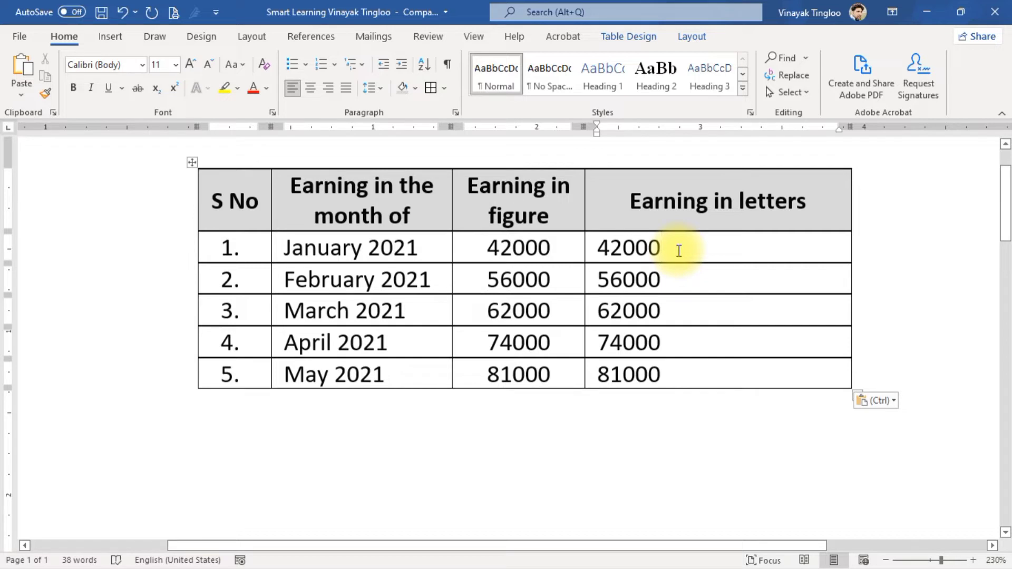
{"action": "key", "text": "ctrl+shift+Left"}
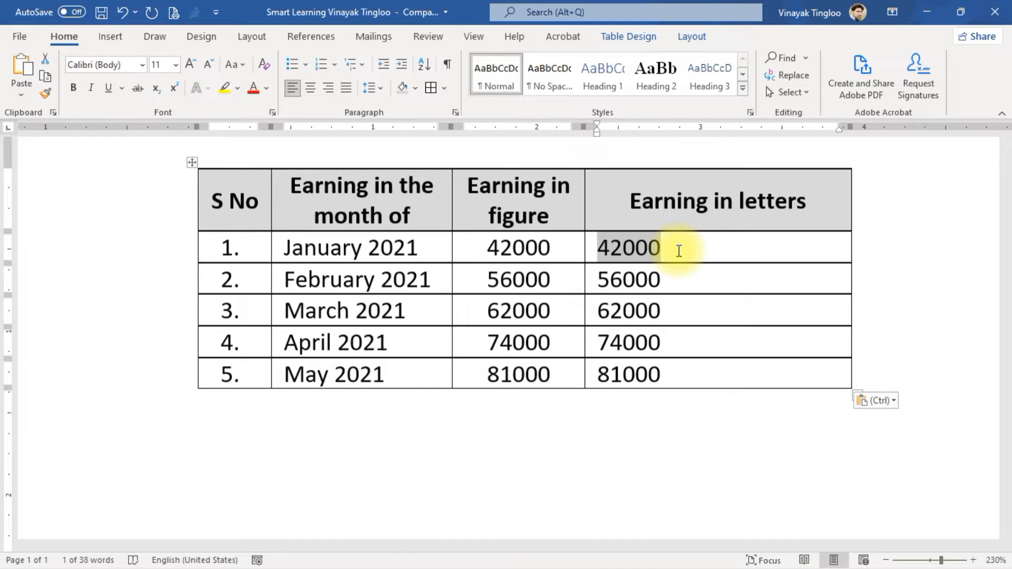
{"action": "key", "text": "ctrl+F9"}
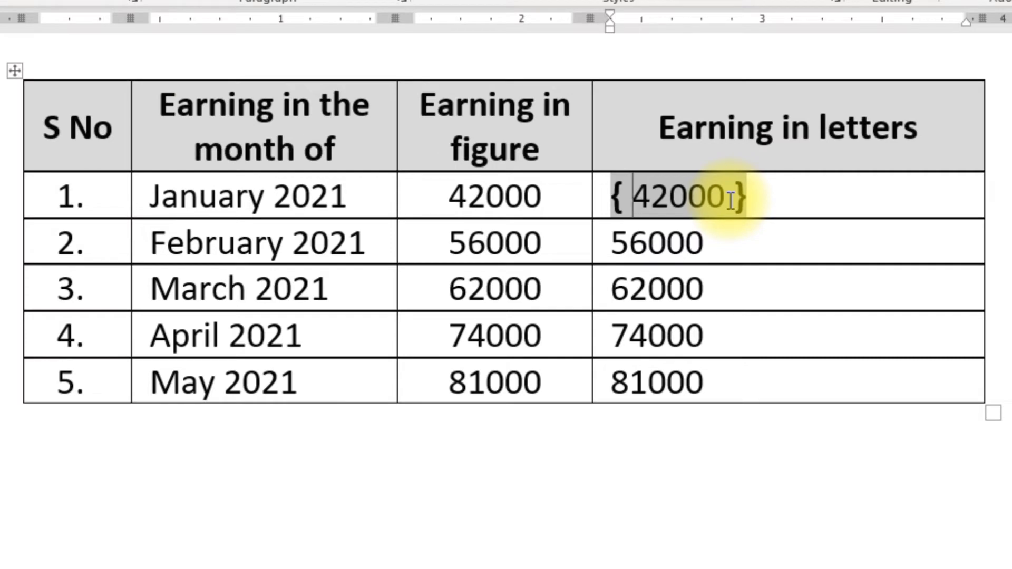
{"action": "type", "text": "="}
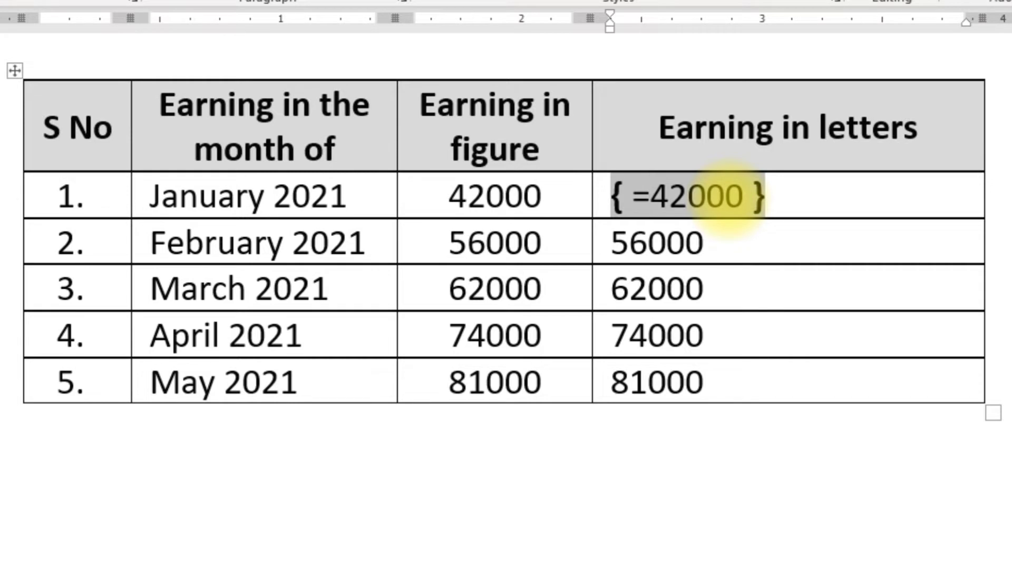
Step: Append \*cardtext after 42000 in the January 2021 field code and update the field
{"action": "left_click", "coordinate": [744, 196]}
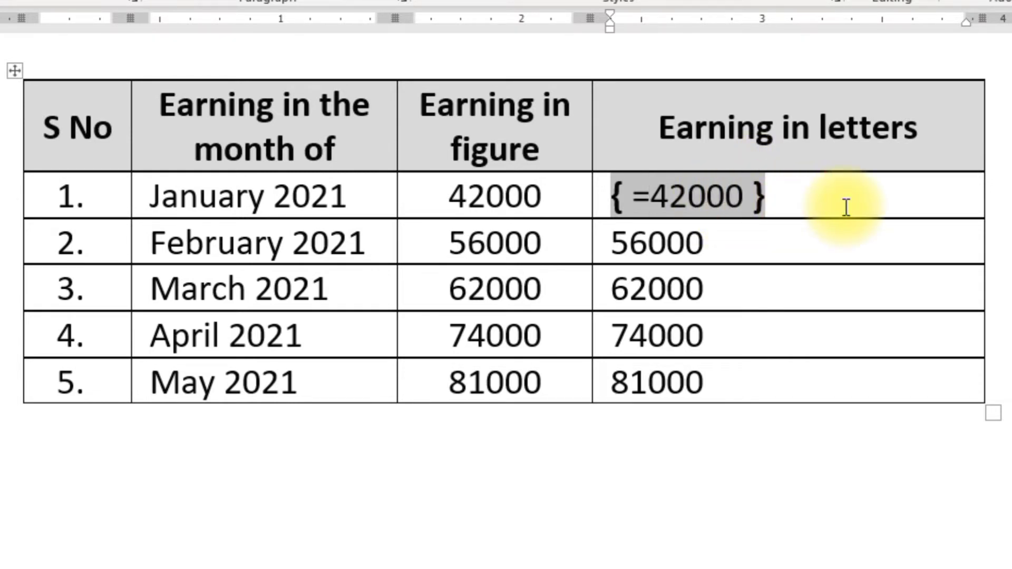
{"action": "type", "text": "\\"}
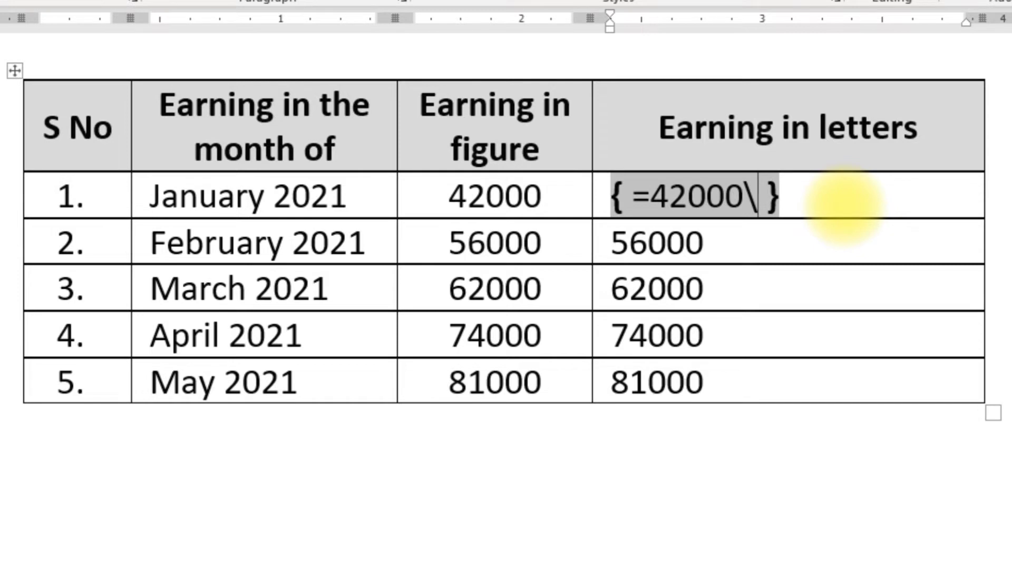
{"action": "key", "text": "BackSpace"}
{"action": "type", "text": "/"}
{"action": "key", "text": "BackSpace"}
{"action": "type", "text": "\\*"}
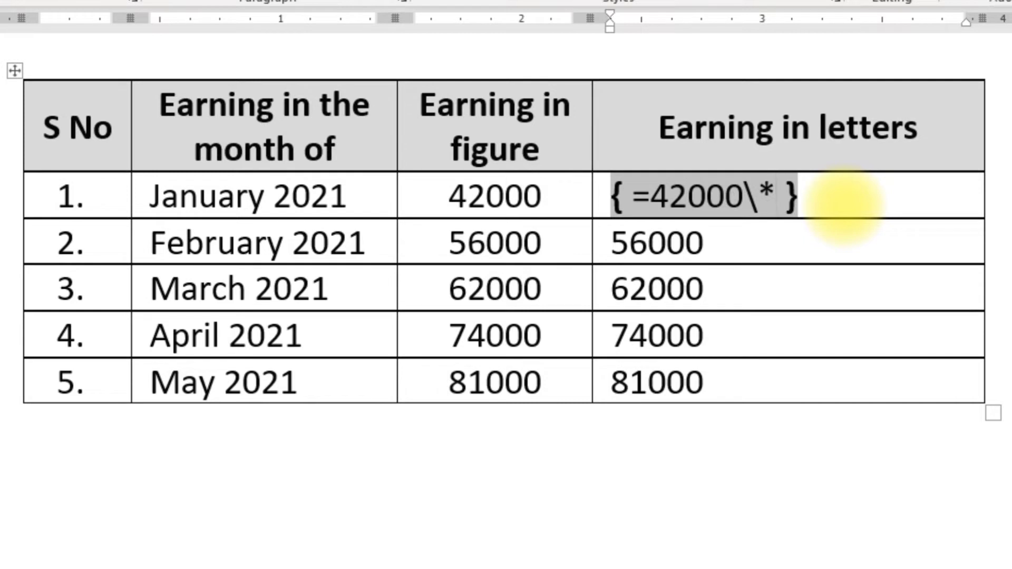
{"action": "type", "text": "card"}
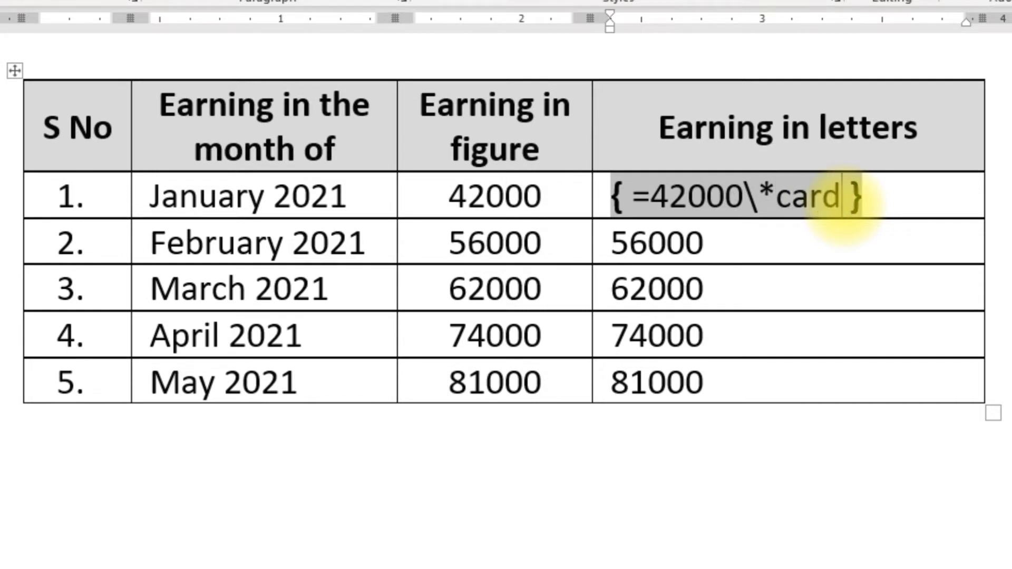
{"action": "type", "text": "text"}
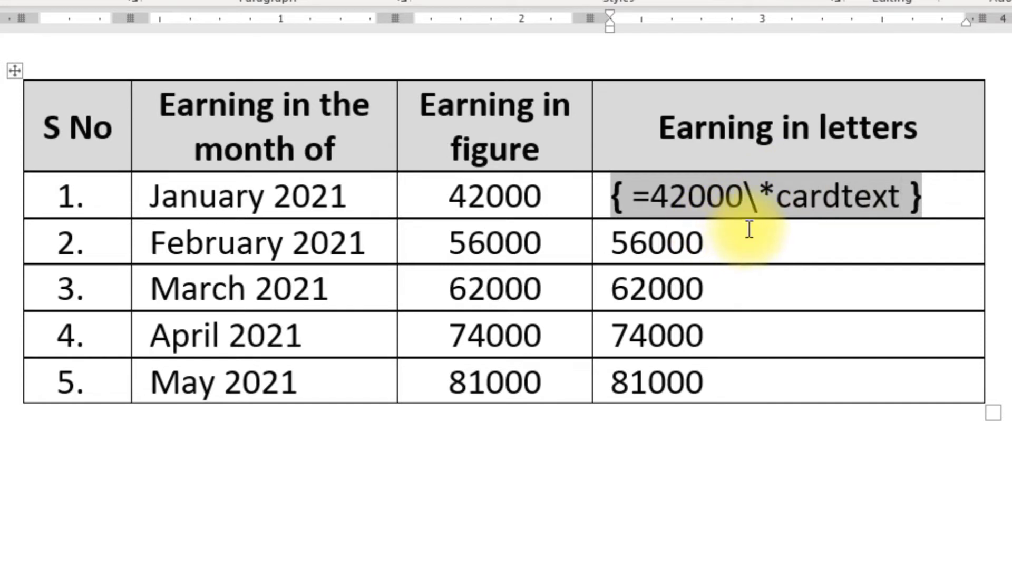
{"action": "right_click", "coordinate": [746, 198]}
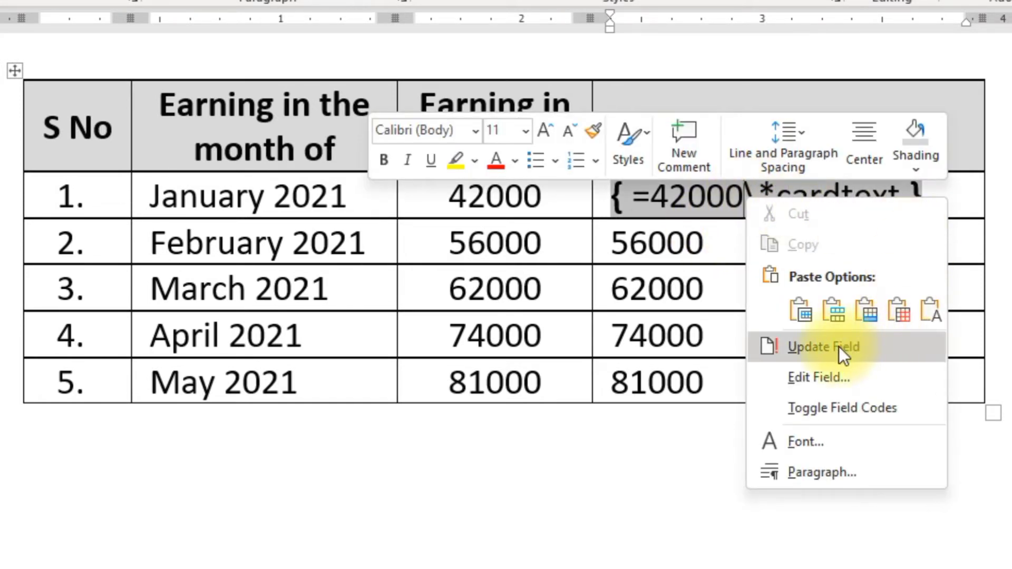
{"action": "left_click", "coordinate": [840, 343]}
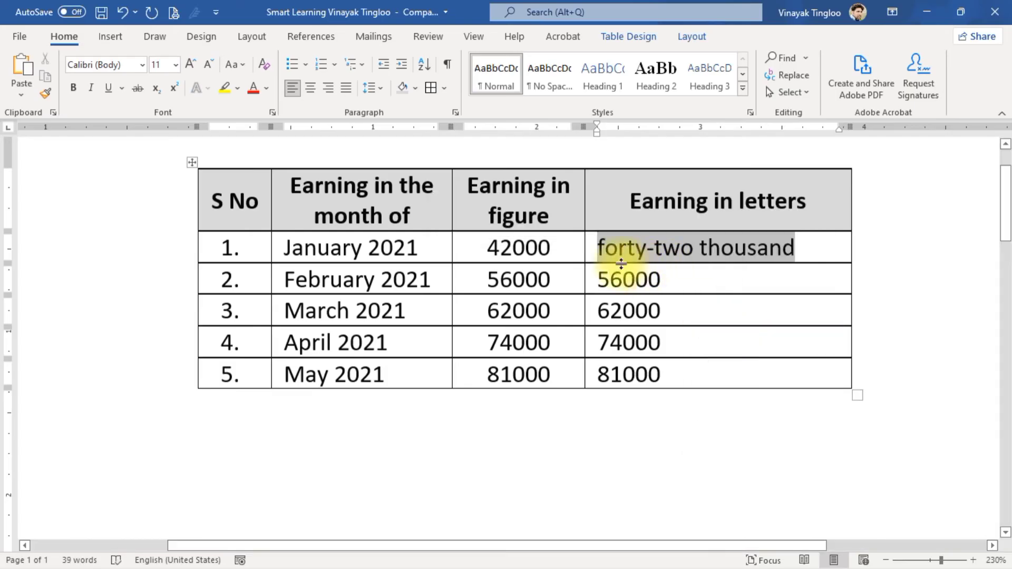
{"action": "left_click", "coordinate": [695, 277]}
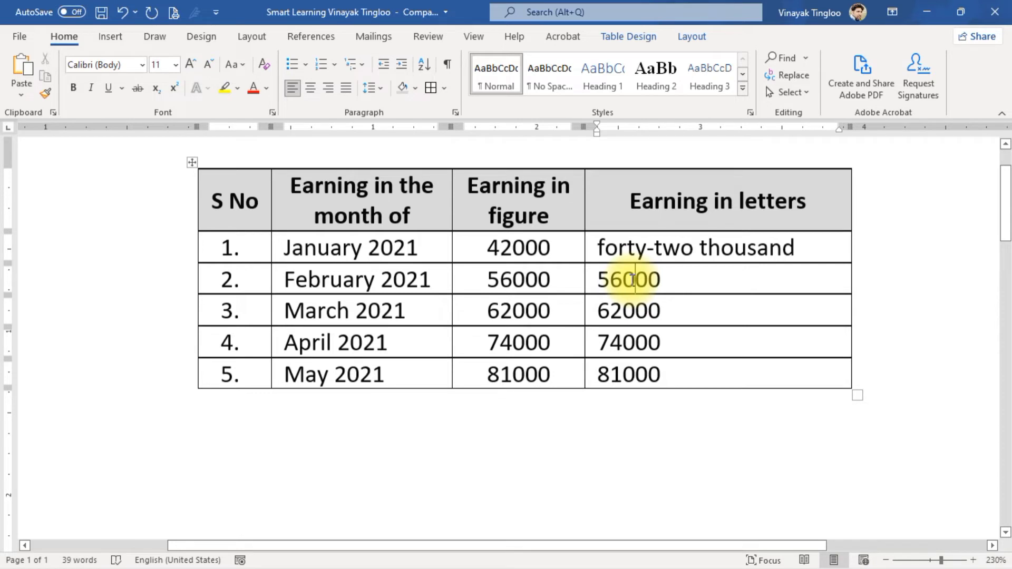
{"action": "key", "text": "ctrl+F9"}
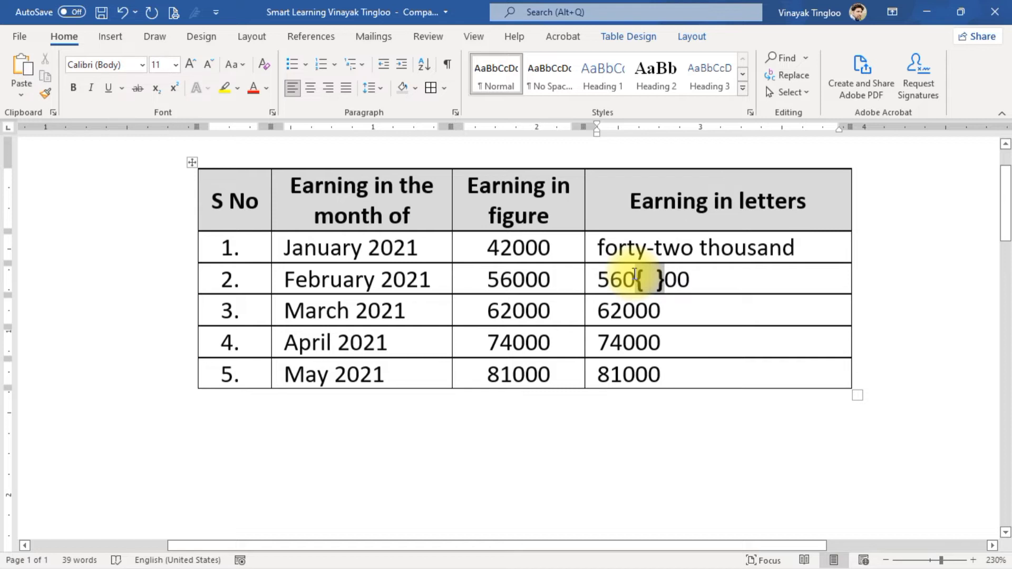
{"action": "key", "text": "ctrl+z"}
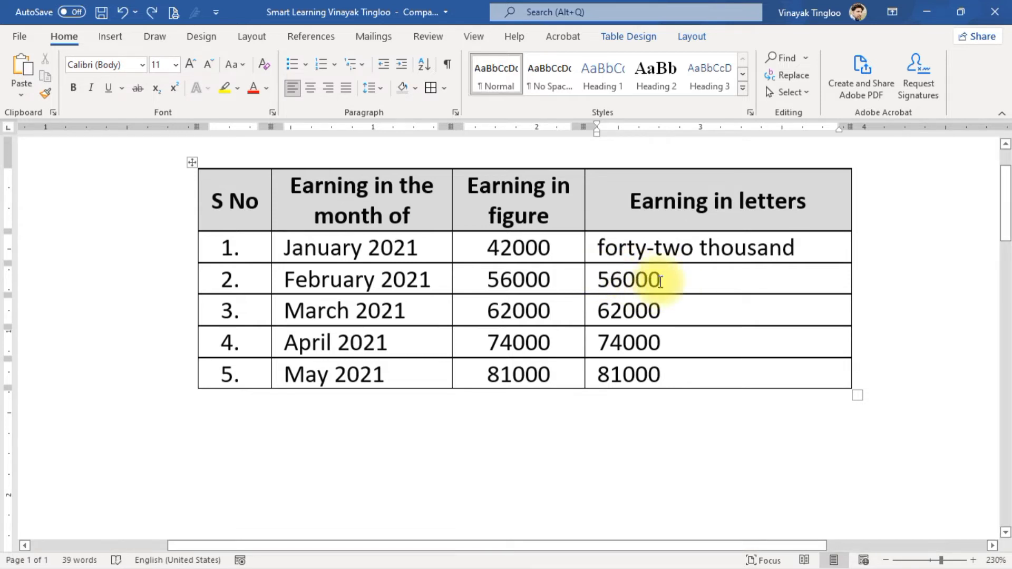
{"action": "double_click", "coordinate": [624, 280]}
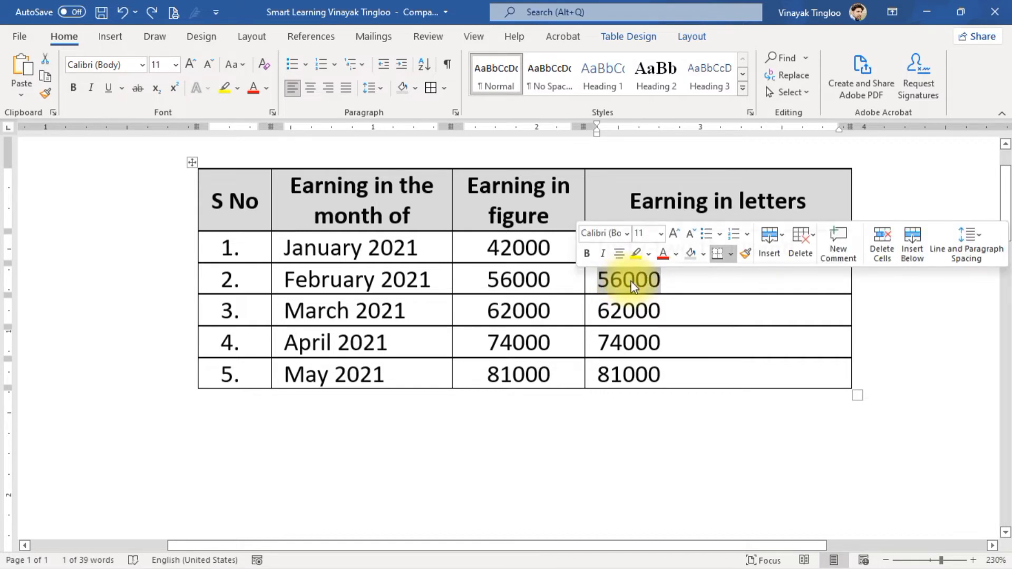
{"action": "left_click", "coordinate": [633, 281]}
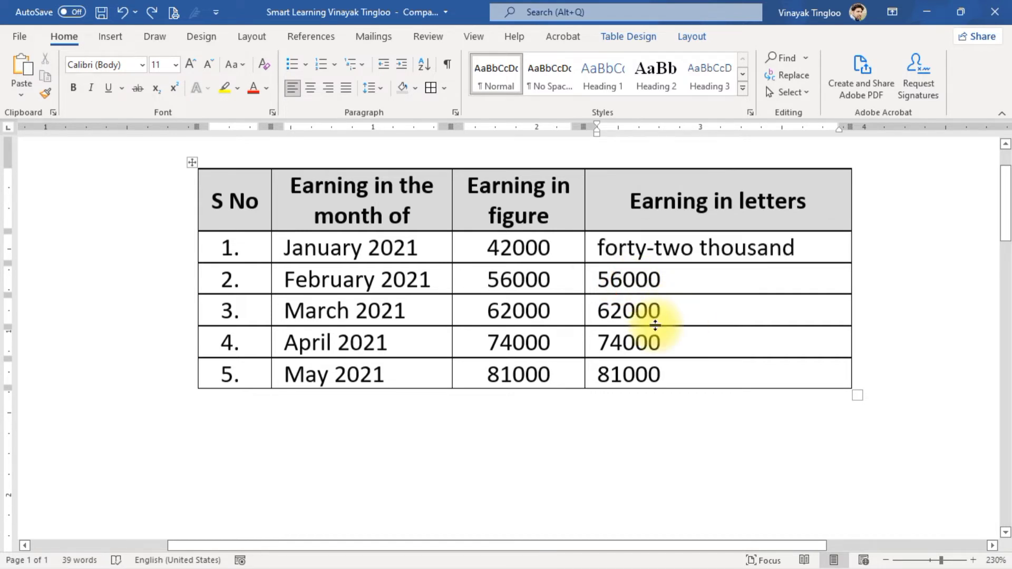
{"action": "key", "text": "ctrl+F9"}
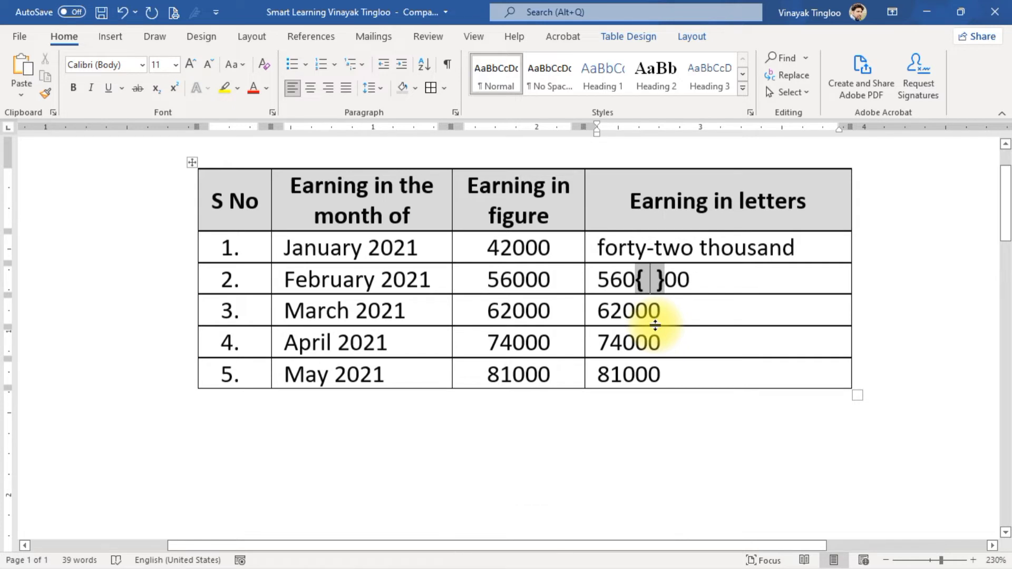
{"action": "key", "text": "ctrl+z"}
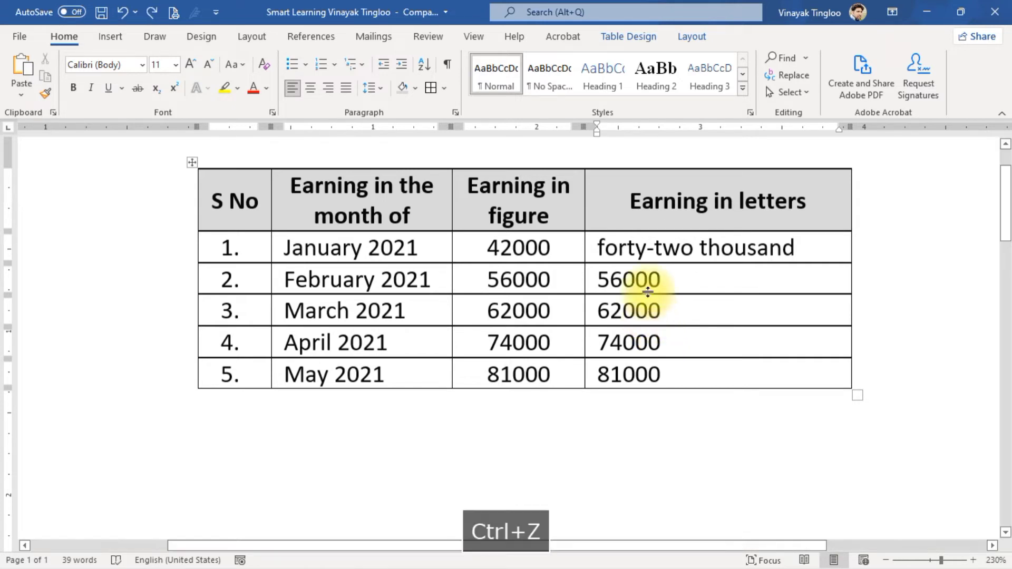
Step: Convert the February 2021 value in the Earning in letters column into the field code =56000\*cardtext
{"action": "left_click", "coordinate": [626, 276]}
{"action": "double_click", "coordinate": [626, 275]}
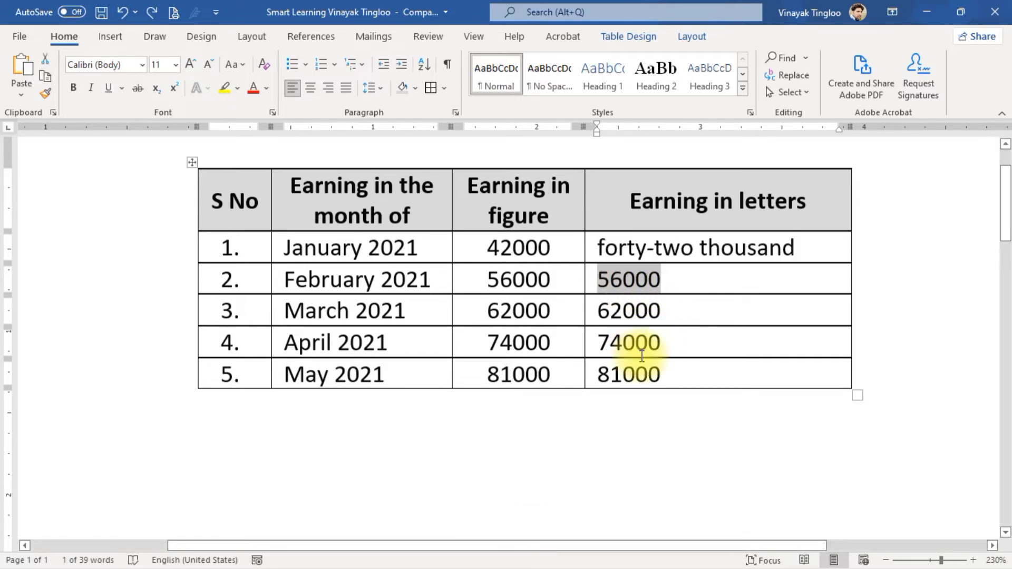
{"action": "key", "text": "ctrl+F9"}
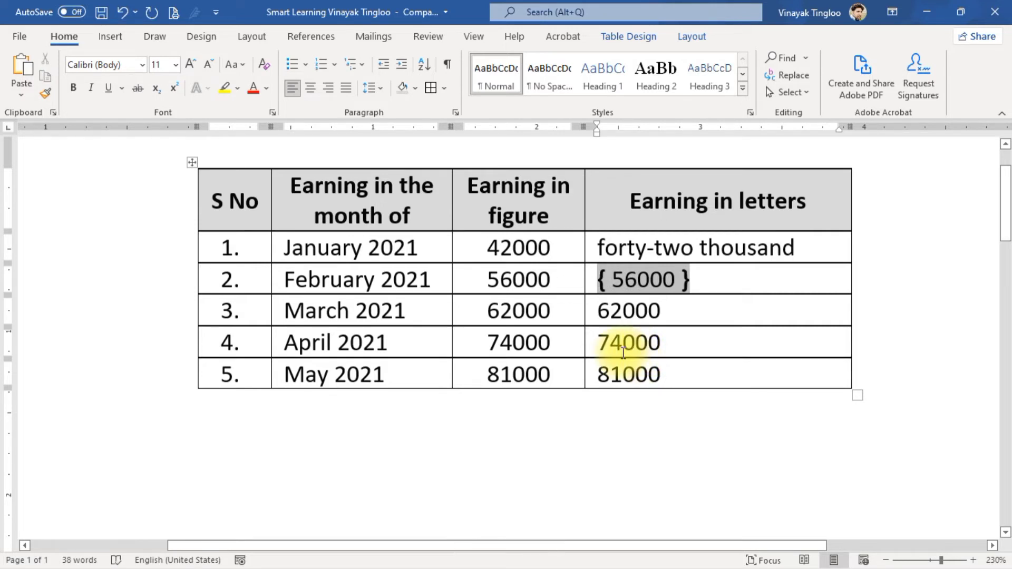
{"action": "type", "text": "="}
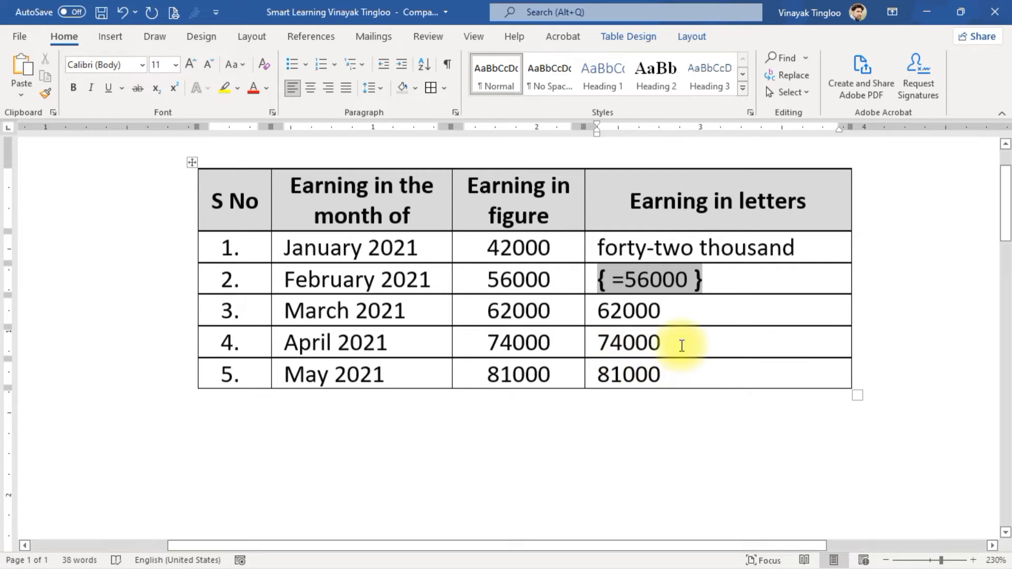
{"action": "left_click", "coordinate": [688, 281]}
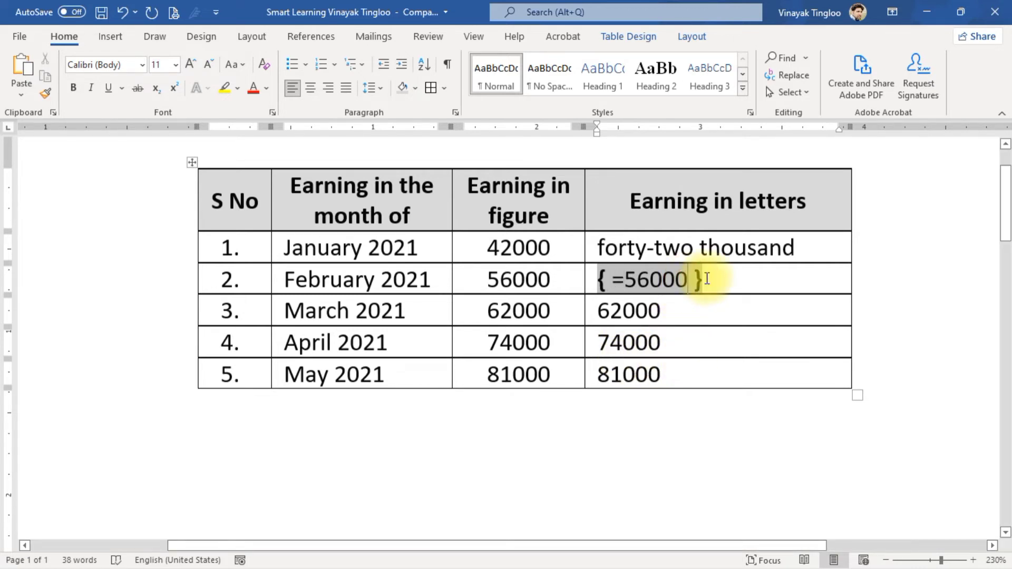
{"action": "type", "text": "\\"}
{"action": "type", "text": "*card"}
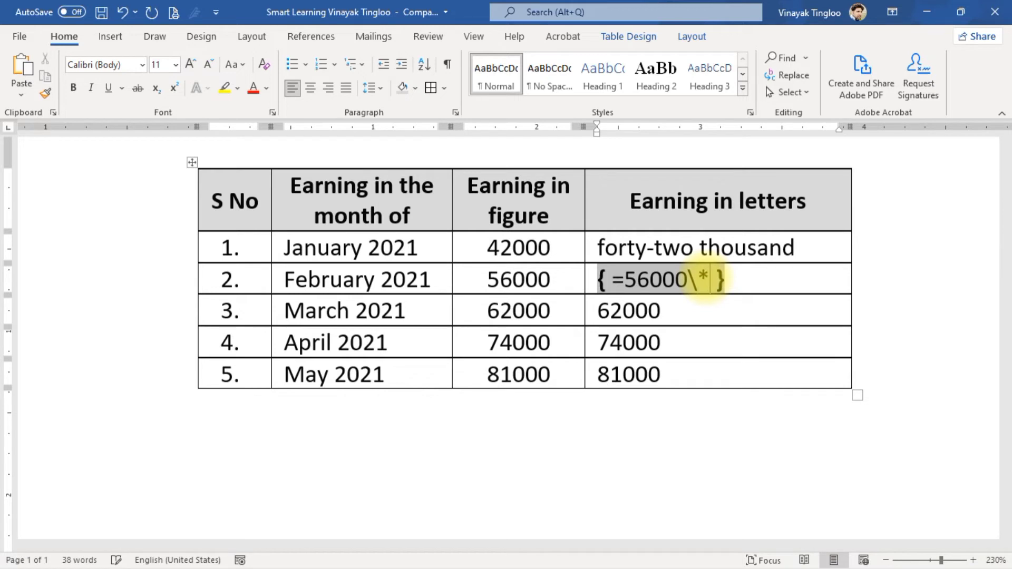
{"action": "type", "text": "text"}
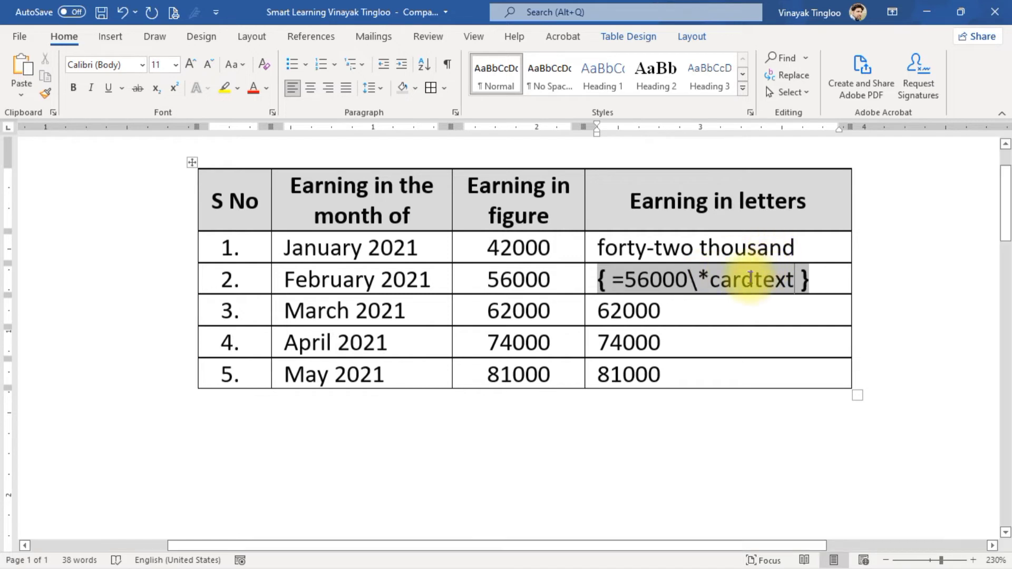
Step: Copy the \*cardtext switch from the February 2021 field code and update that field
{"action": "right_click", "coordinate": [741, 282]}
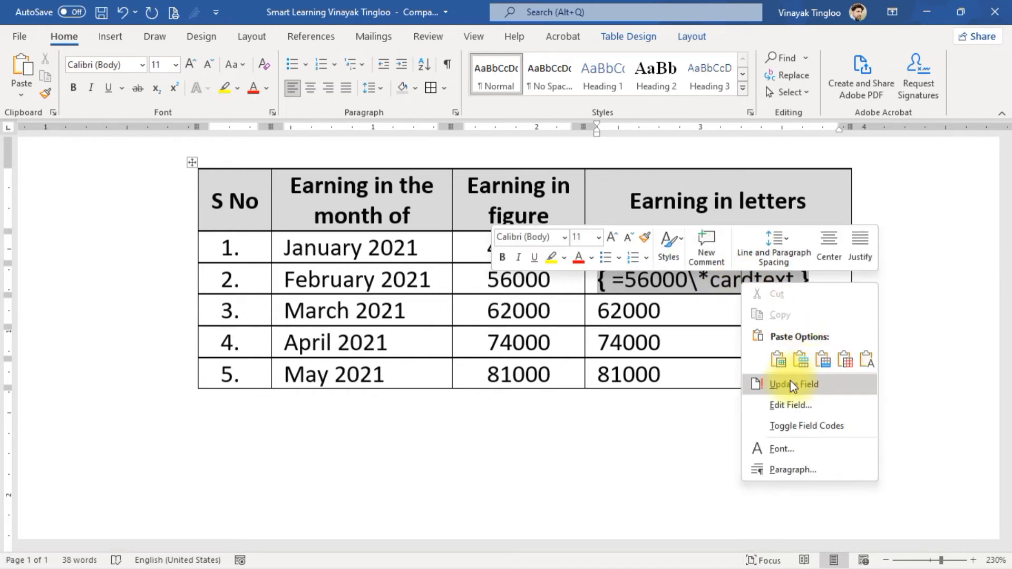
{"action": "left_click", "coordinate": [712, 279]}
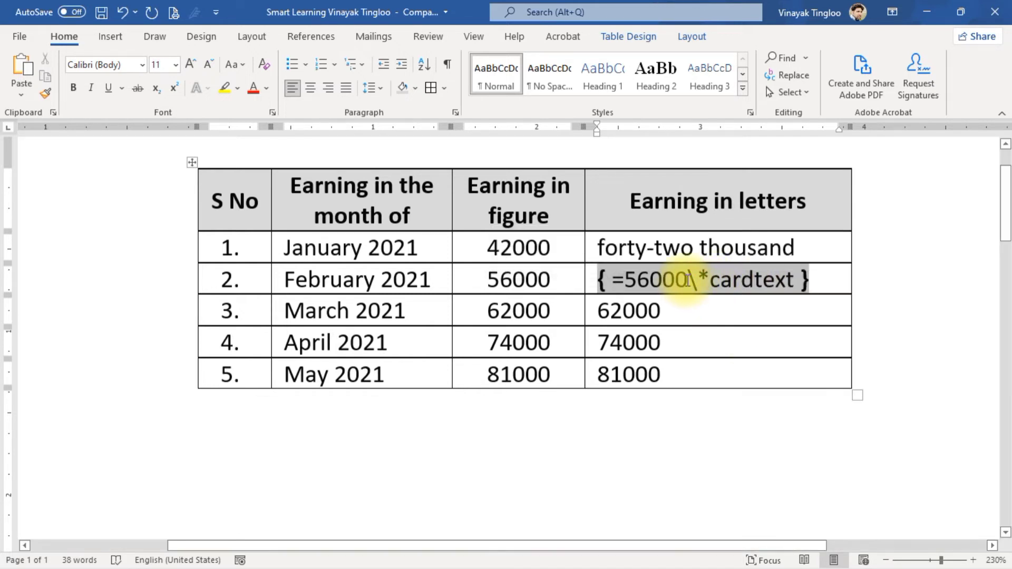
{"action": "left_click_drag", "start_coordinate": [688, 279], "coordinate": [795, 277]}
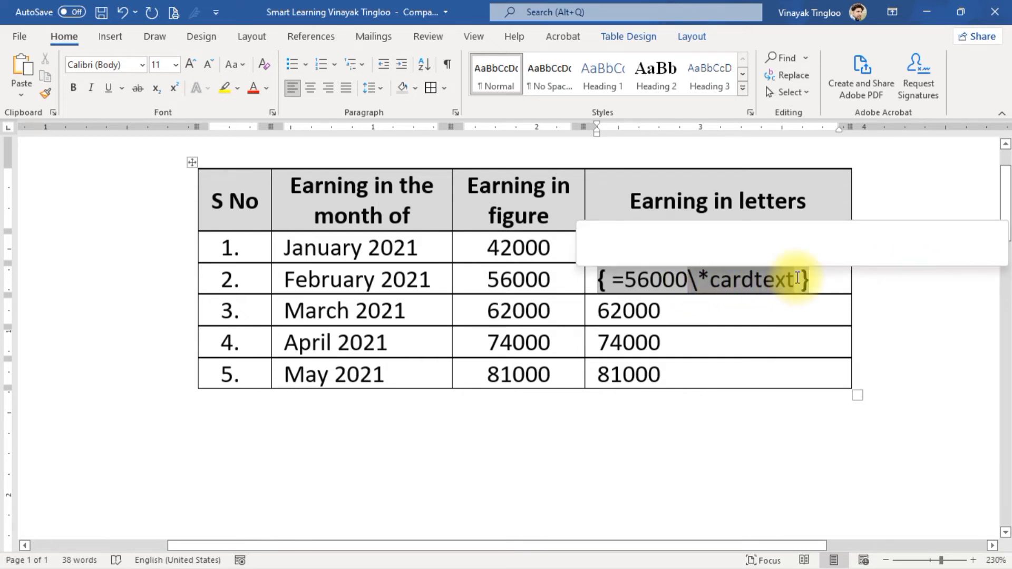
{"action": "key", "text": "ctrl+c"}
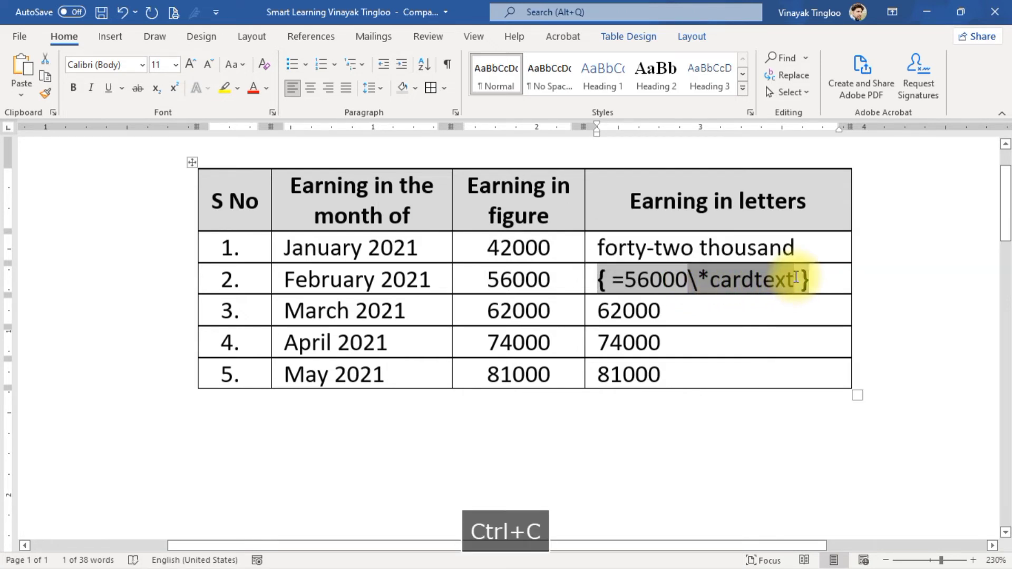
{"action": "left_click", "coordinate": [759, 282]}
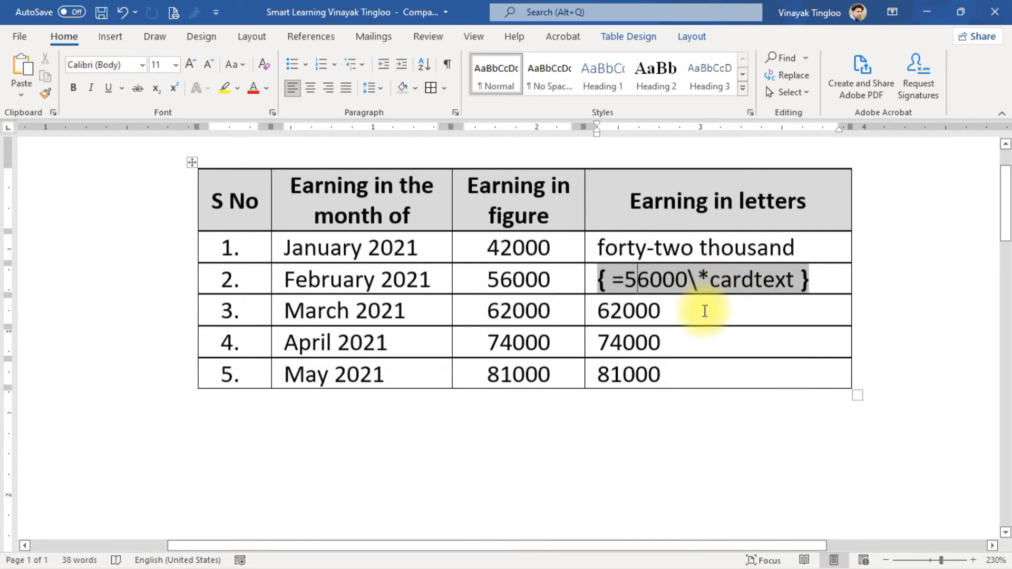
{"action": "key", "text": "F9"}
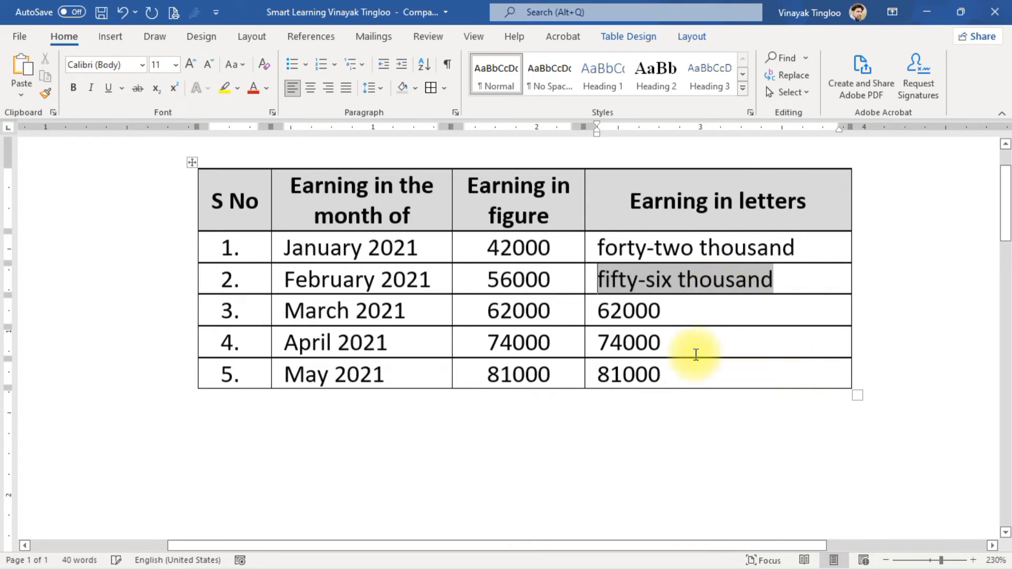
Step: Wrap the March 2021 value in the Earning in letters column in field braces and put = before 62000
{"action": "left_click", "coordinate": [673, 312]}
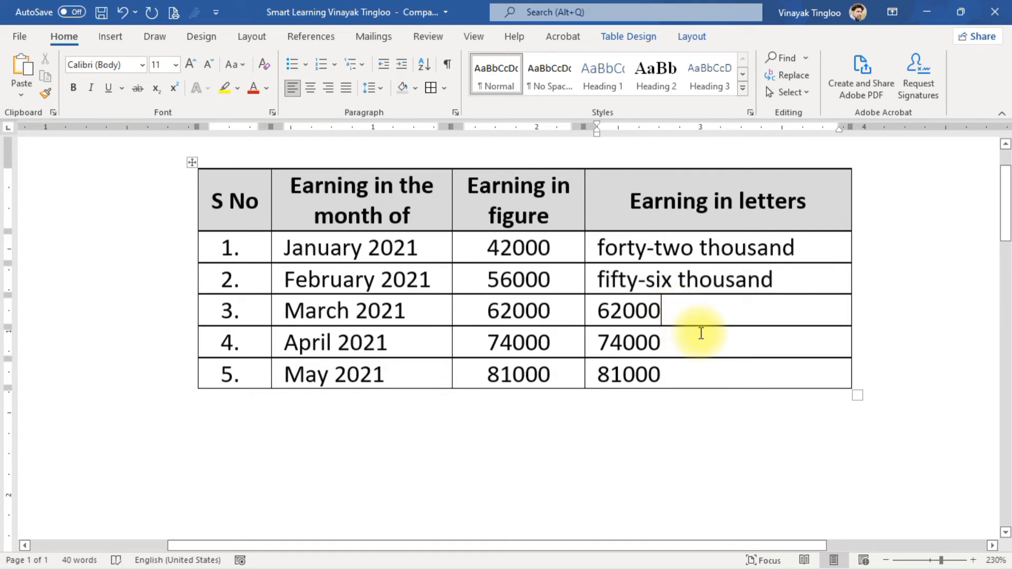
{"action": "double_click", "coordinate": [629, 309]}
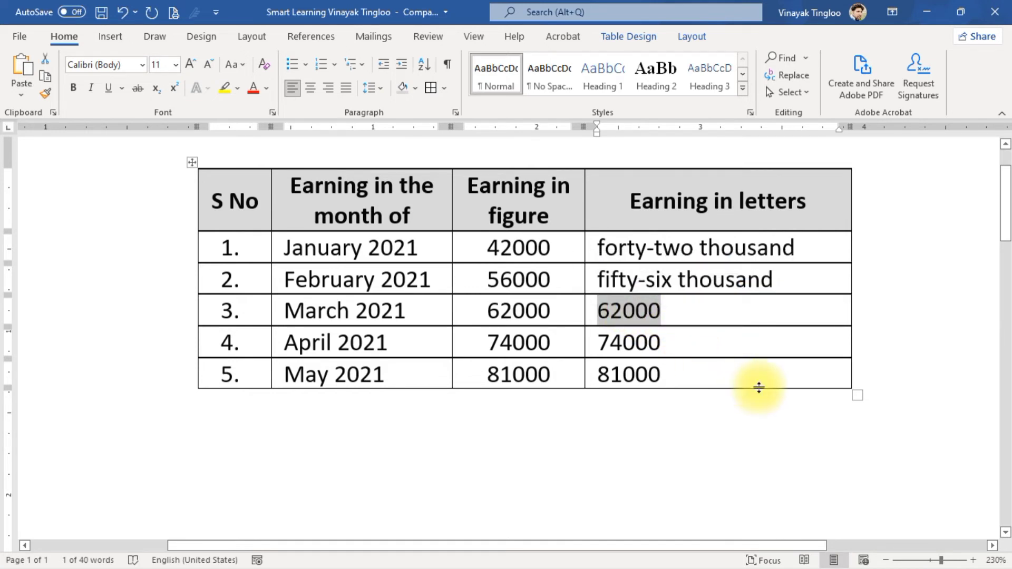
{"action": "key", "text": "ctrl+F9"}
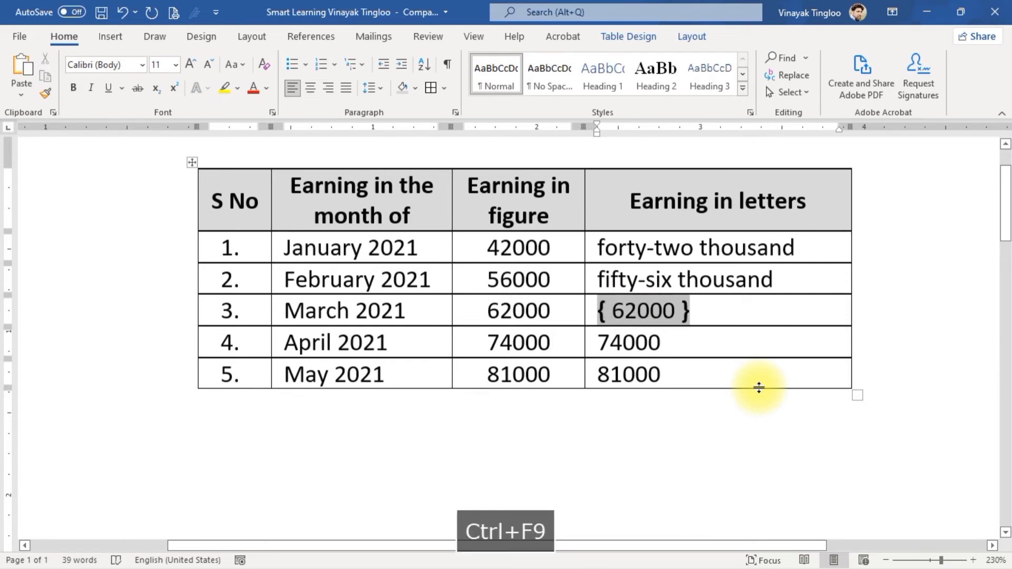
{"action": "type", "text": "="}
{"action": "key", "text": "Right"}
{"action": "key", "text": "Right"}
{"action": "key", "text": "Right"}
{"action": "key", "text": "Right"}
{"action": "key", "text": "Right"}
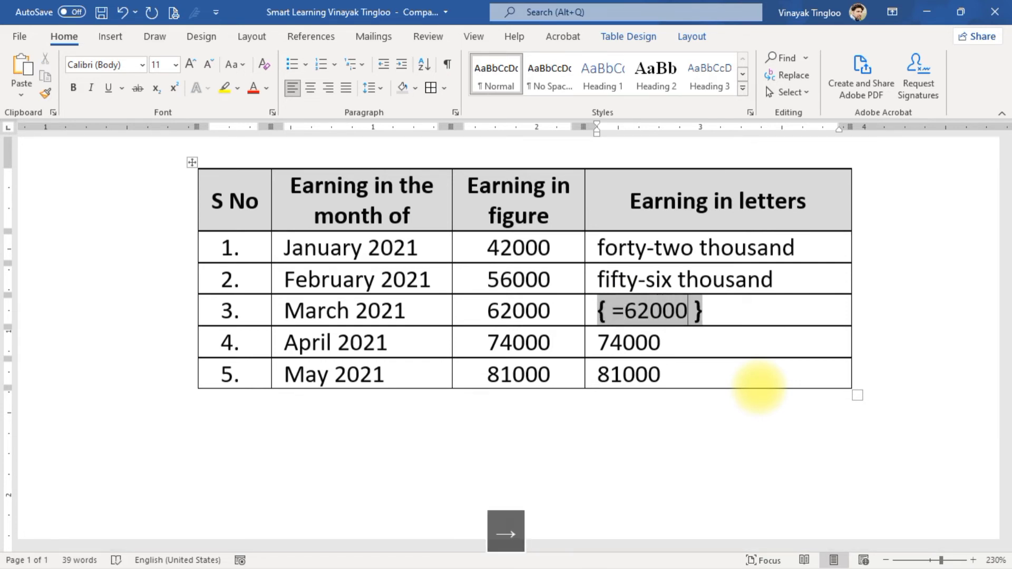
Step: Paste the copied \*cardtext switch after 62000 in the March 2021 field code and update the field
{"action": "key", "text": "ctrl+v"}
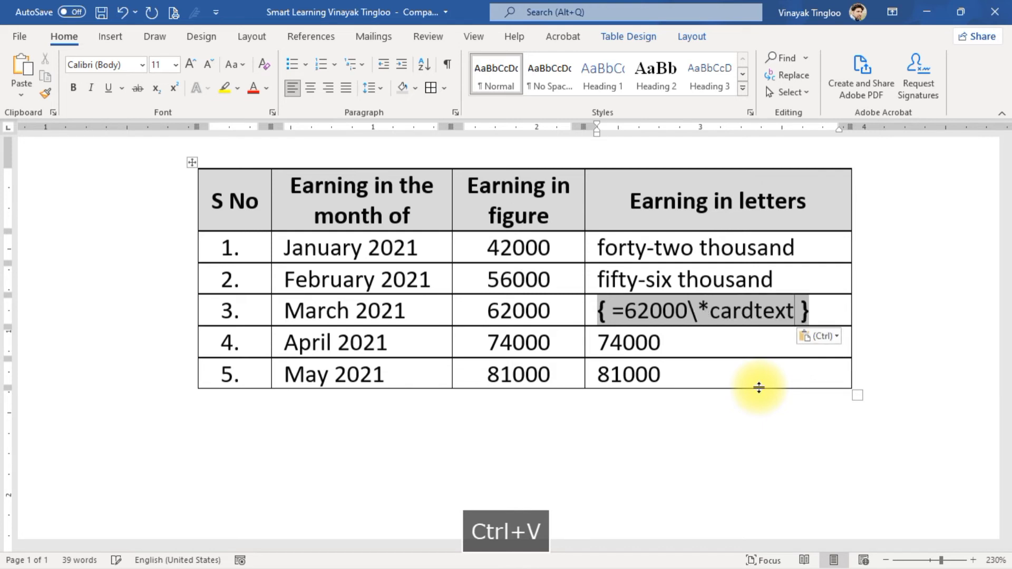
{"action": "right_click", "coordinate": [720, 308]}
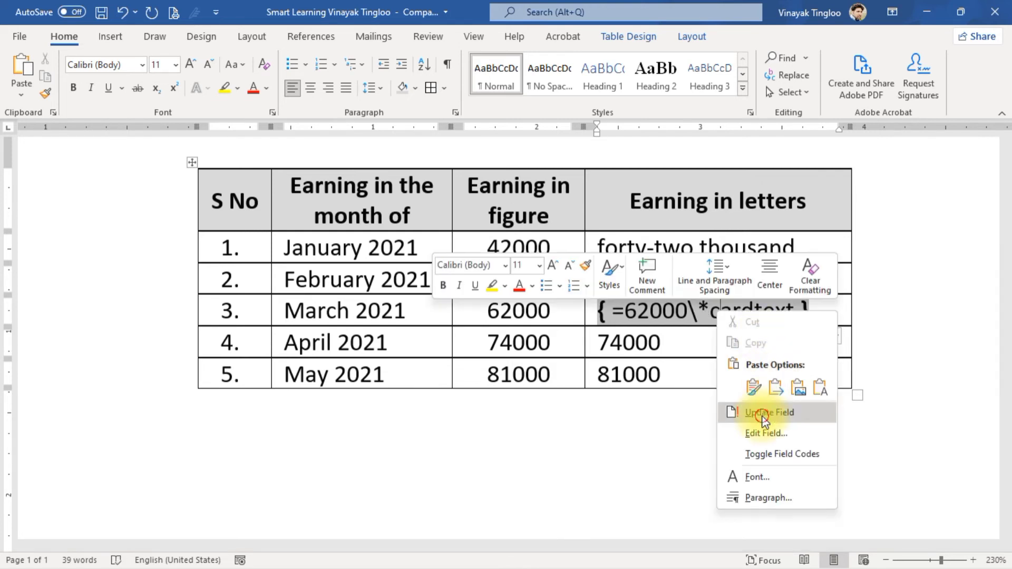
{"action": "left_click", "coordinate": [738, 413]}
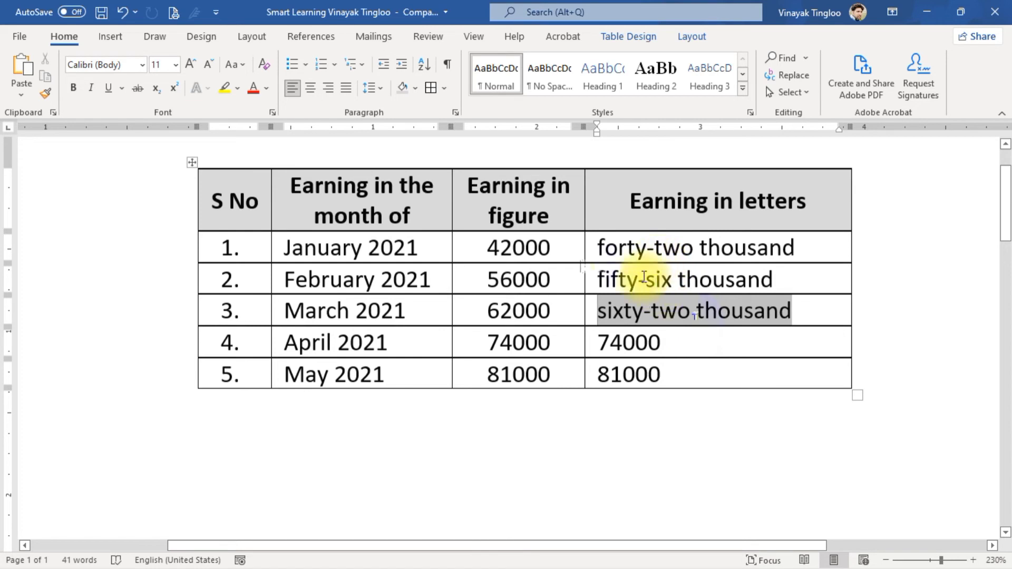
Step: Add a line reading "Date:" below the table, leaving a blank line above it, and insert the current date as a field after the label
{"action": "scroll", "coordinate": [668, 334], "scroll_direction": "down", "scroll_amount": 1}
{"action": "scroll", "coordinate": [656, 332], "scroll_direction": "up", "scroll_amount": 1}
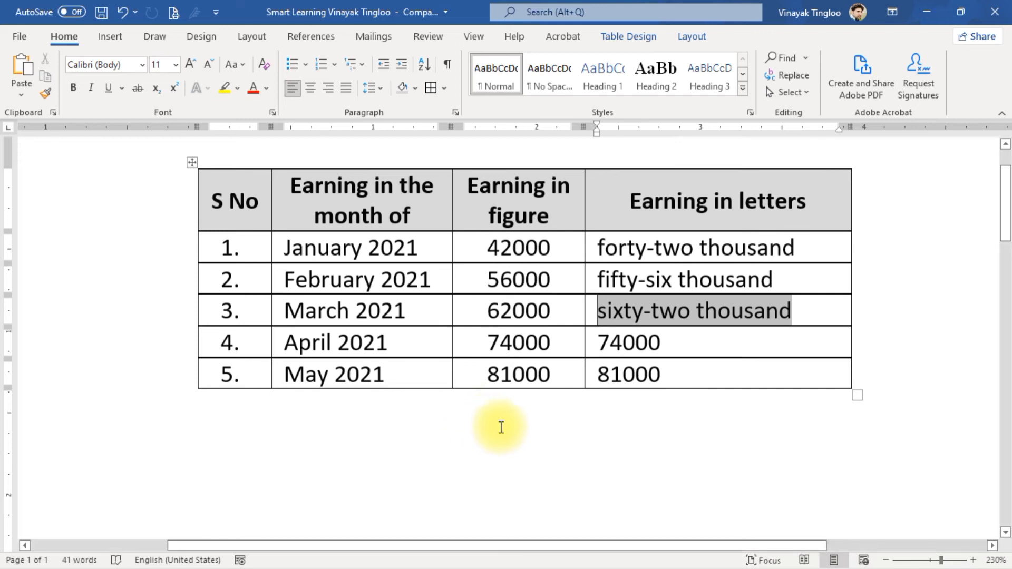
{"action": "left_click", "coordinate": [432, 413]}
{"action": "key", "text": "Return"}
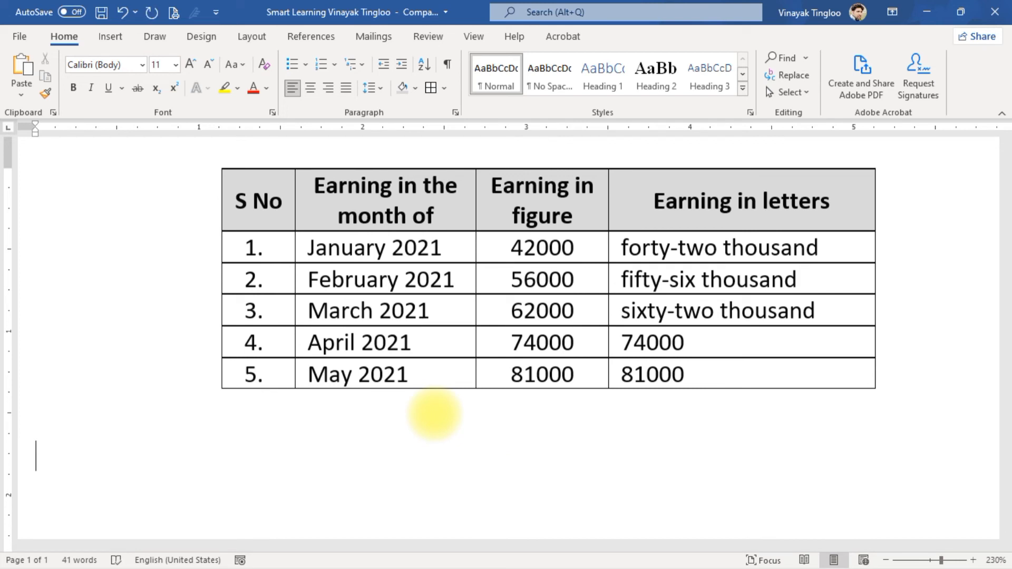
{"action": "type", "text": "Date:"}
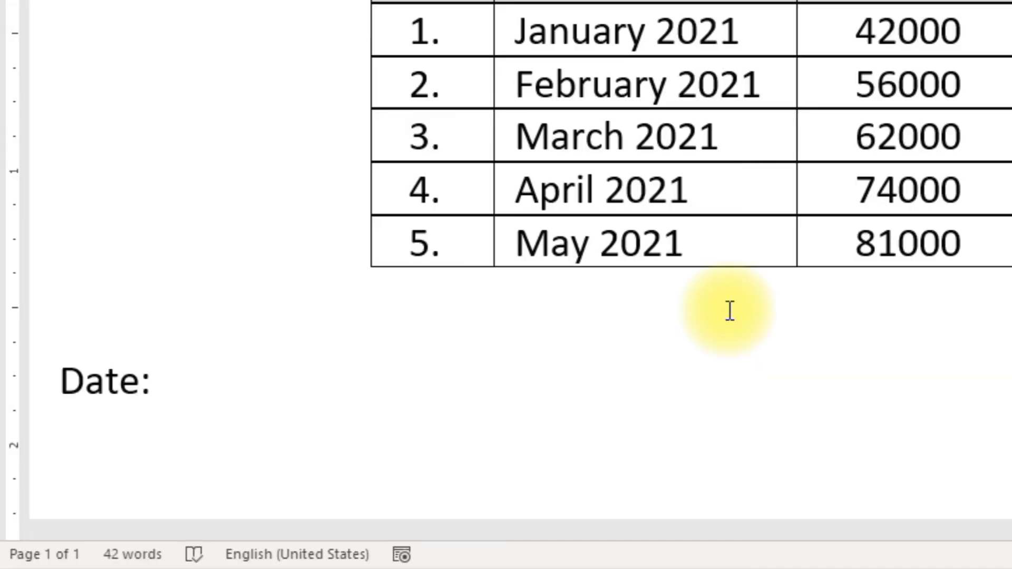
{"action": "key", "text": "alt+shift+d"}
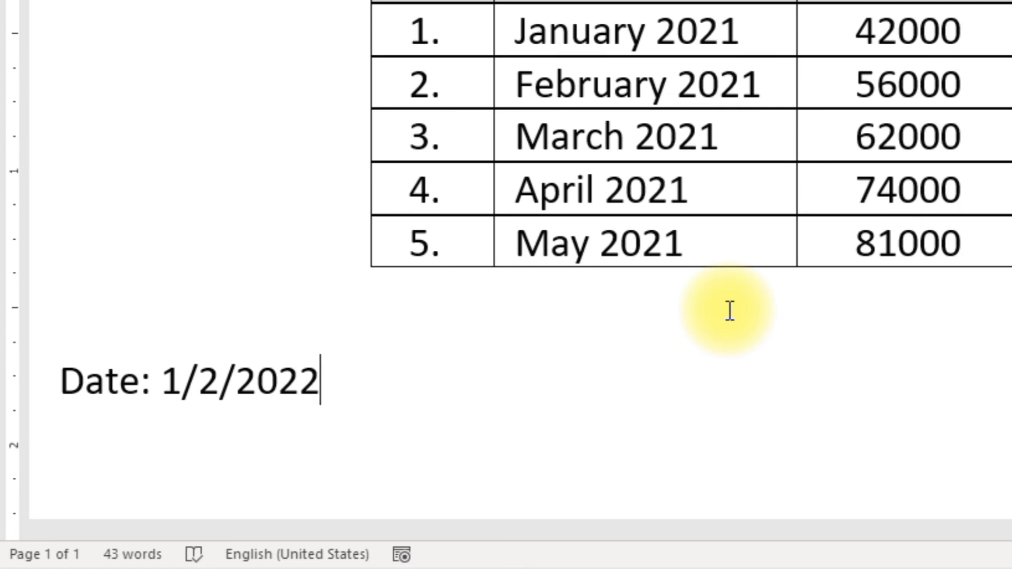
Step: Add a "Time:" line under the date line and insert the current time as a field after the label
{"action": "key", "text": "Return"}
{"action": "type", "text": "Time:"}
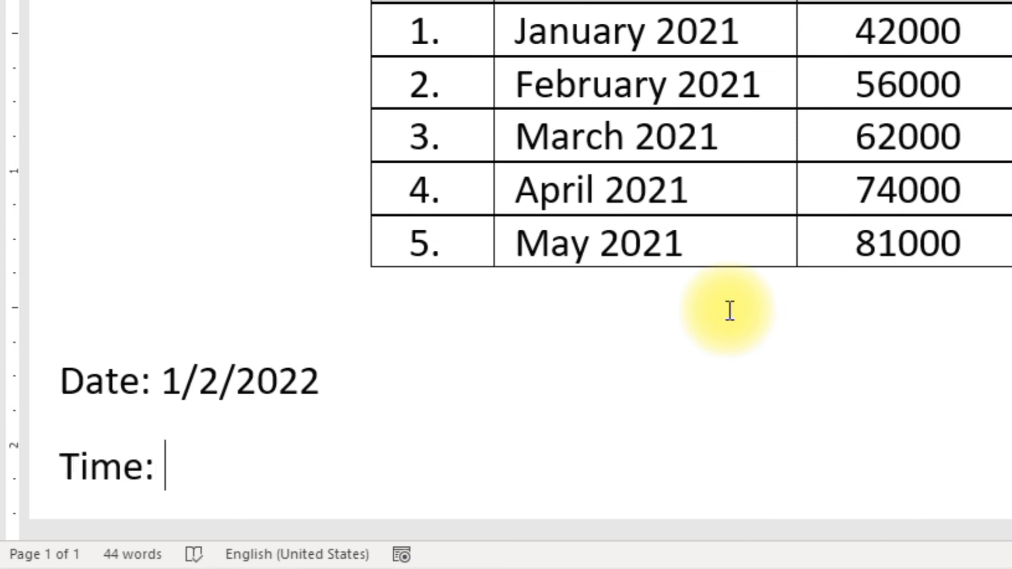
{"action": "key", "text": "alt+shift+t"}
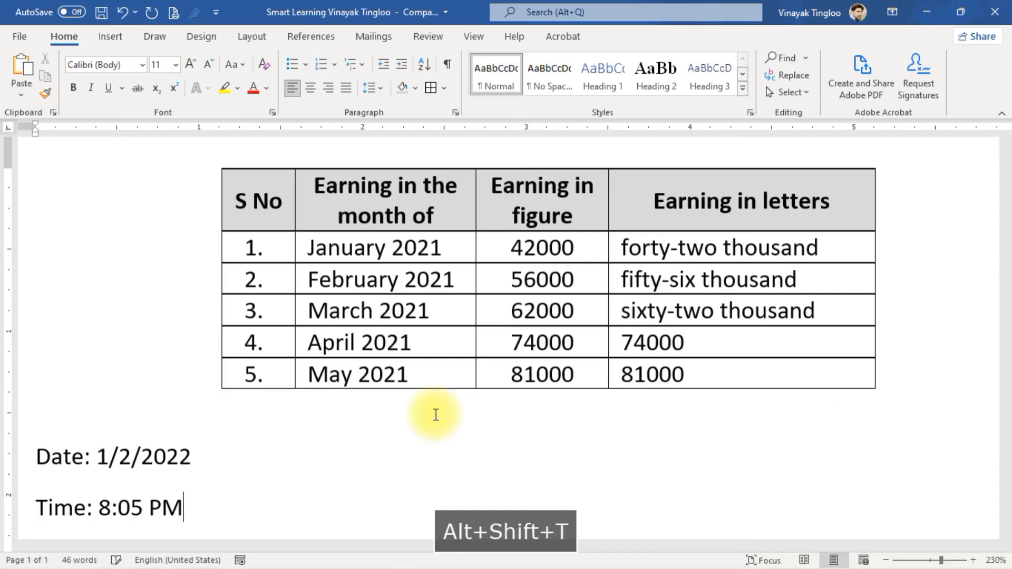